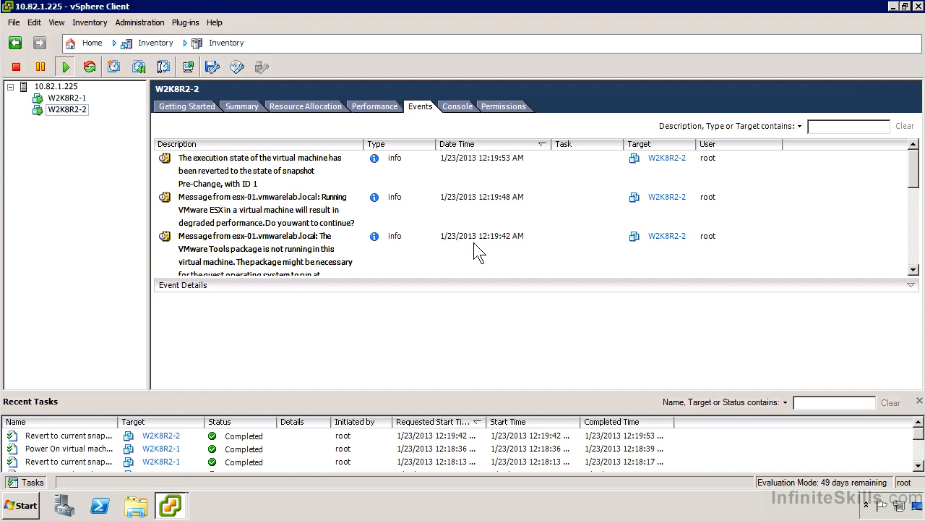
# - Take a snapshot of W2K8R2-1 named "Dirty Snapshot" without the virtual machine's memory, and widen the Name column of the recent tasks
pyautogui.click(69, 97)
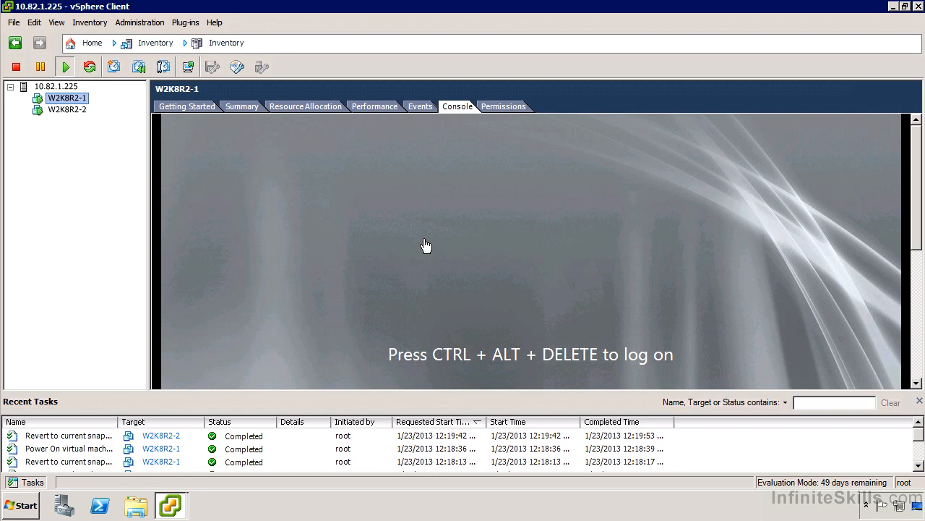
pyautogui.rightClick(82, 101)
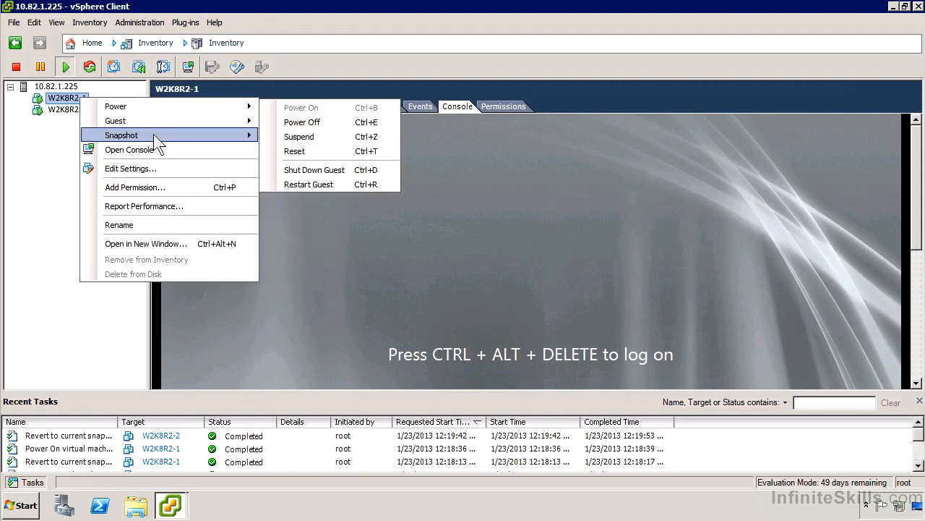
pyautogui.moveTo(153, 135)
pyautogui.click(283, 136)
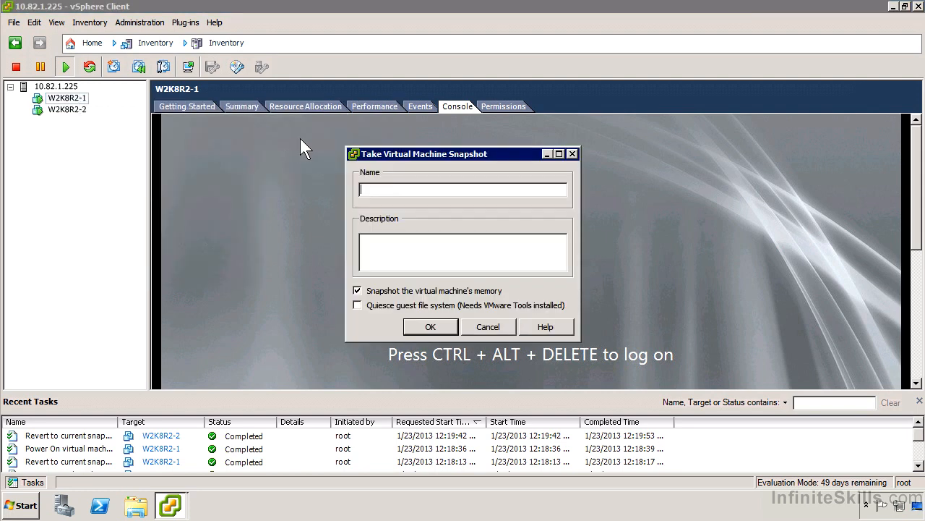
pyautogui.write('Dirty Snapshot')
pyautogui.click(433, 292)
pyautogui.click(433, 328)
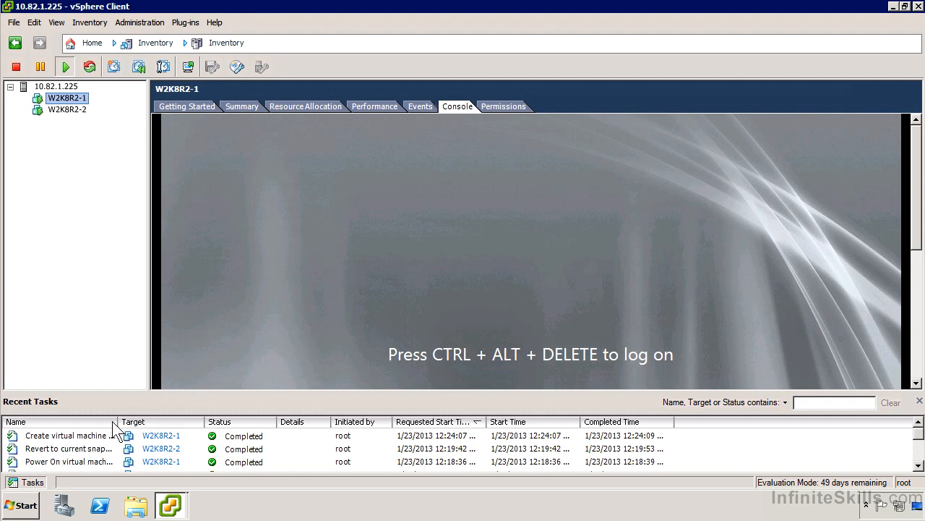
pyautogui.moveTo(120, 421); pyautogui.dragTo(187, 421)
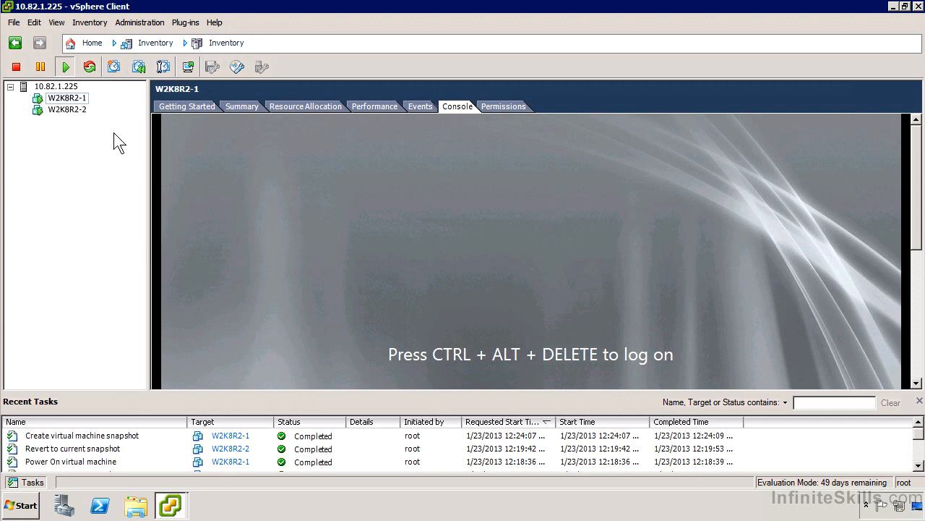
# - Delete the snapshot sdasdf of W2K8R2-1 in the Snapshot Manager and close the manager
pyautogui.rightClick(78, 100)
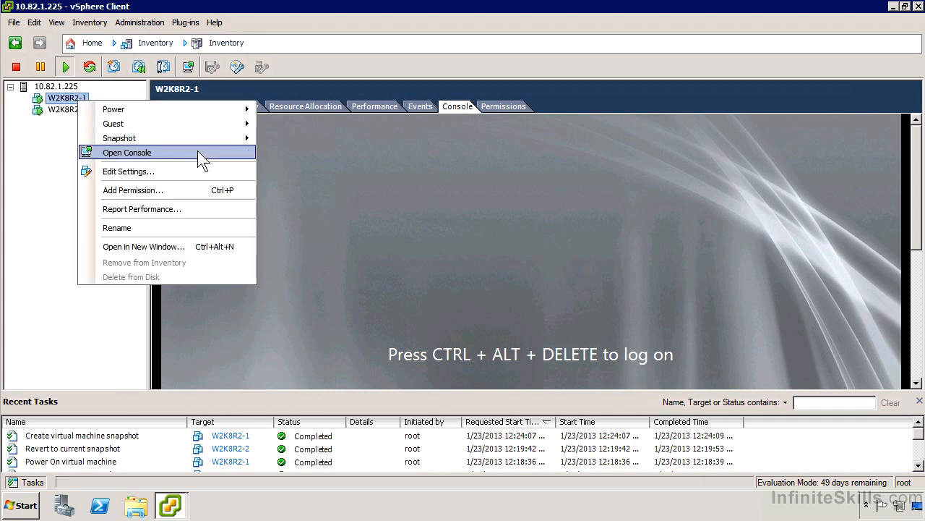
pyautogui.moveTo(208, 136)
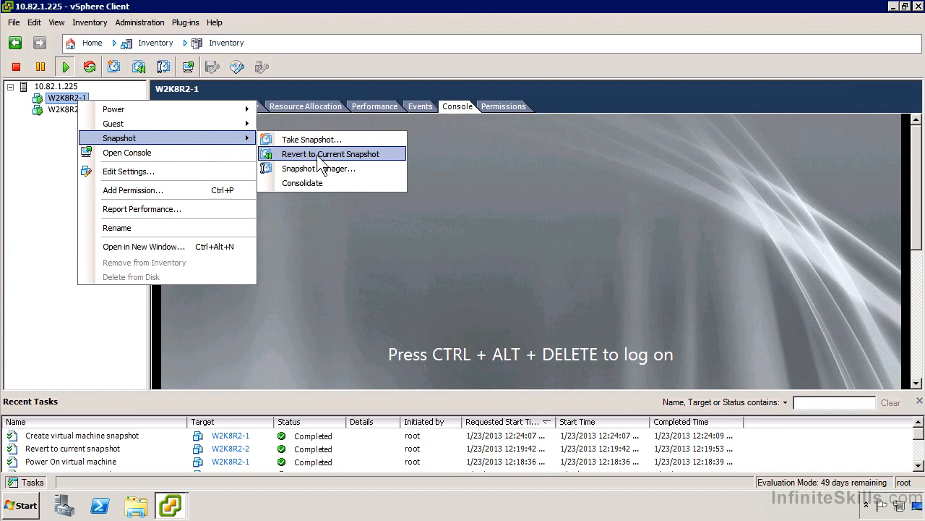
pyautogui.click(334, 168)
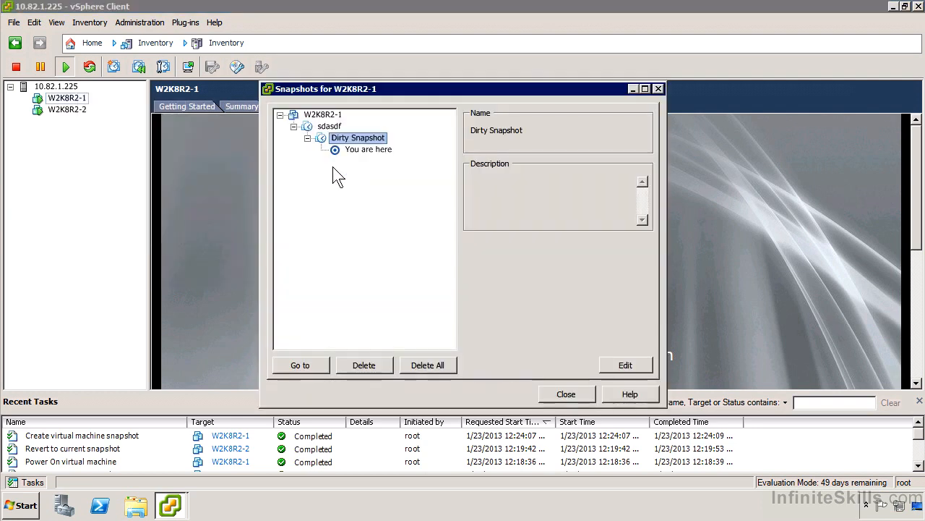
pyautogui.click(325, 120)
pyautogui.click(328, 127)
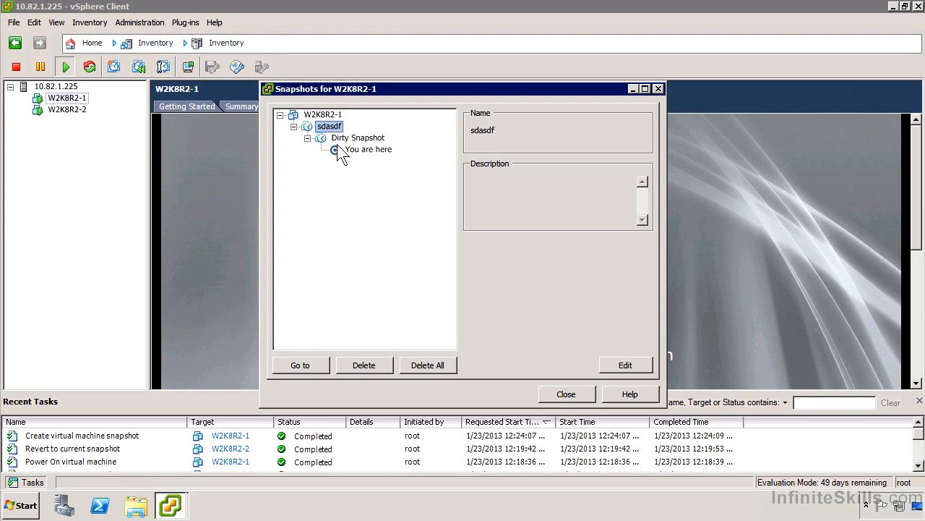
pyautogui.click(372, 365)
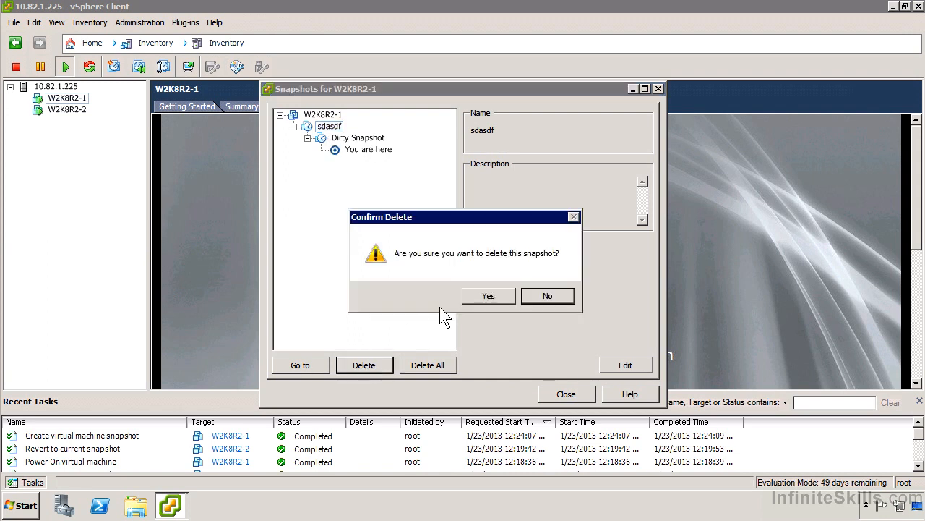
pyautogui.click(489, 296)
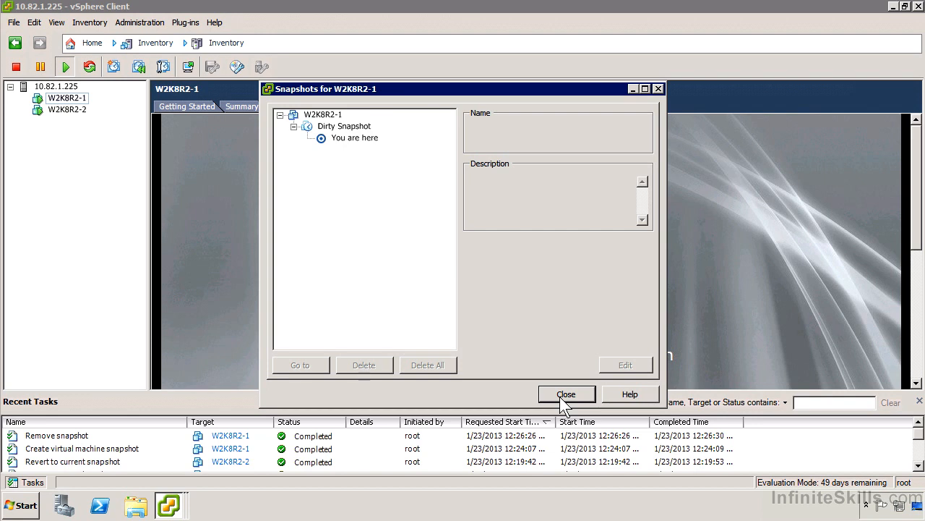
pyautogui.click(566, 394)
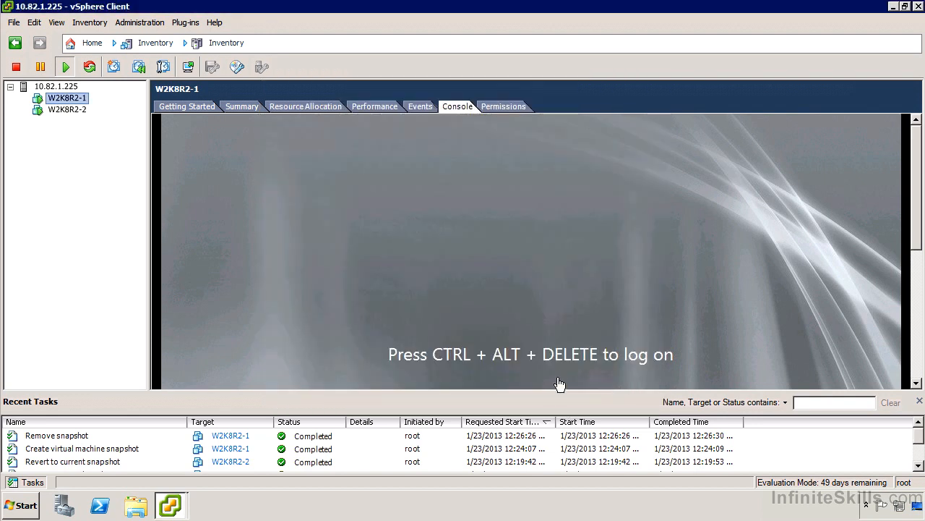
# - Revert the virtual machine W2K8R2-1 to its current snapshot and confirm losing its present state
pyautogui.rightClick(71, 100)
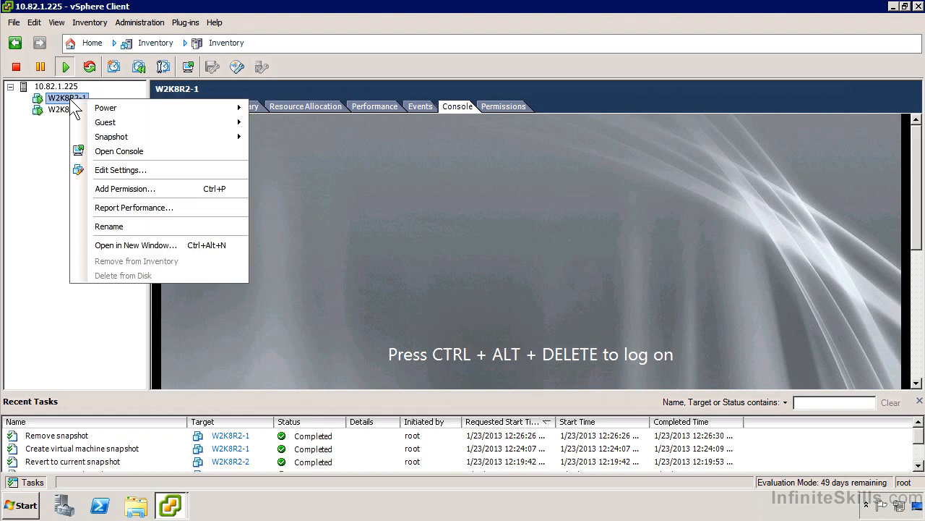
pyautogui.moveTo(143, 135)
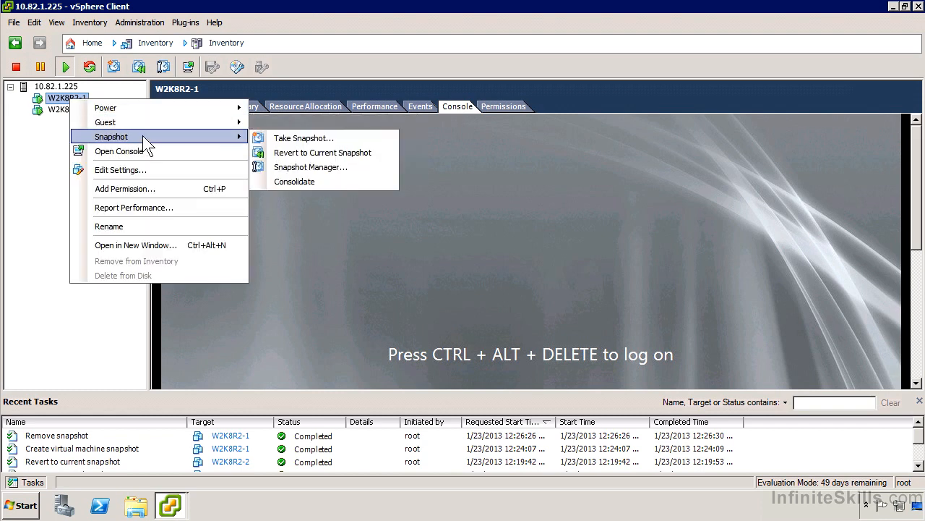
pyautogui.click(354, 153)
pyautogui.click(534, 295)
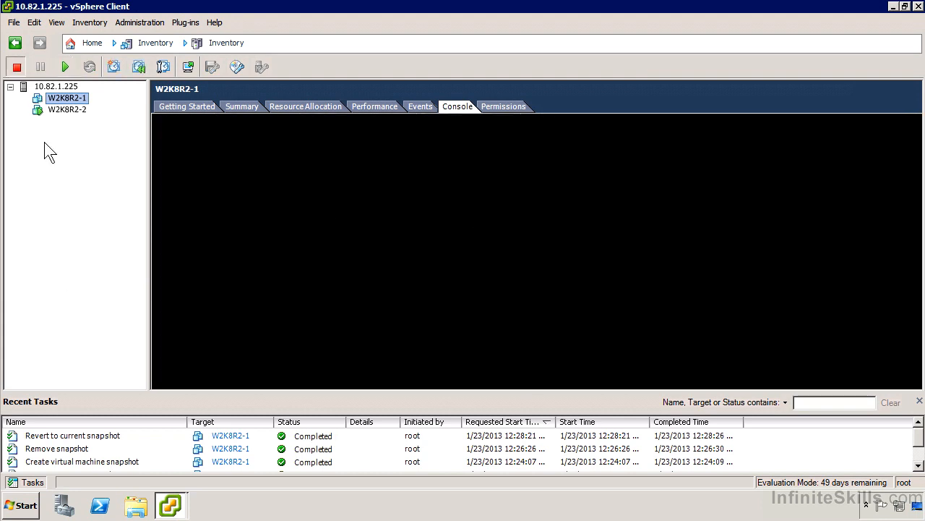
# - Examine the snapshot trees of W2K8R2-1 and W2K8R2-2 in the Snapshot Manager
pyautogui.rightClick(63, 99)
pyautogui.moveTo(112, 115)
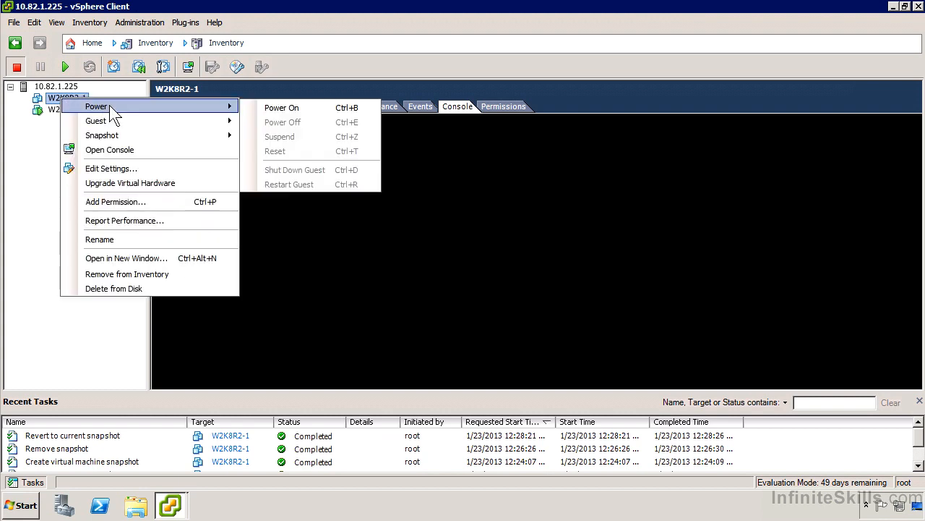
pyautogui.moveTo(164, 133)
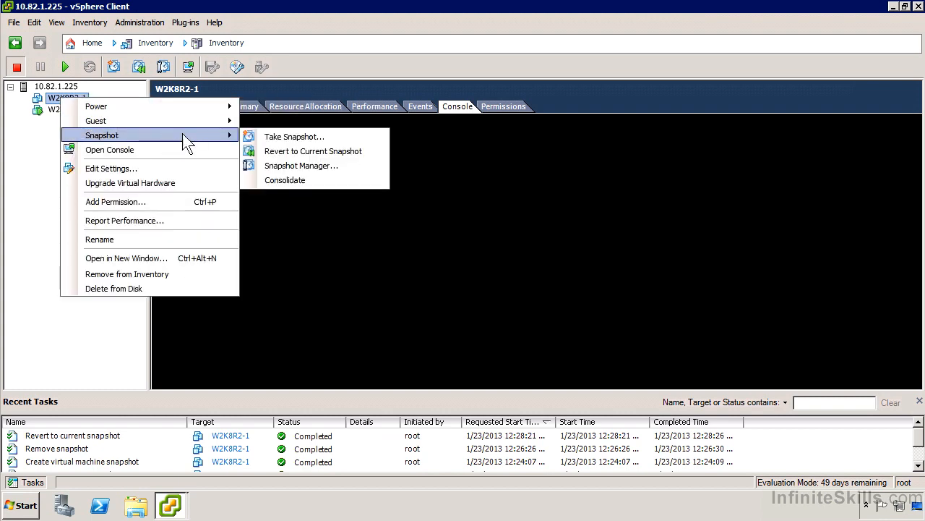
pyautogui.click(315, 165)
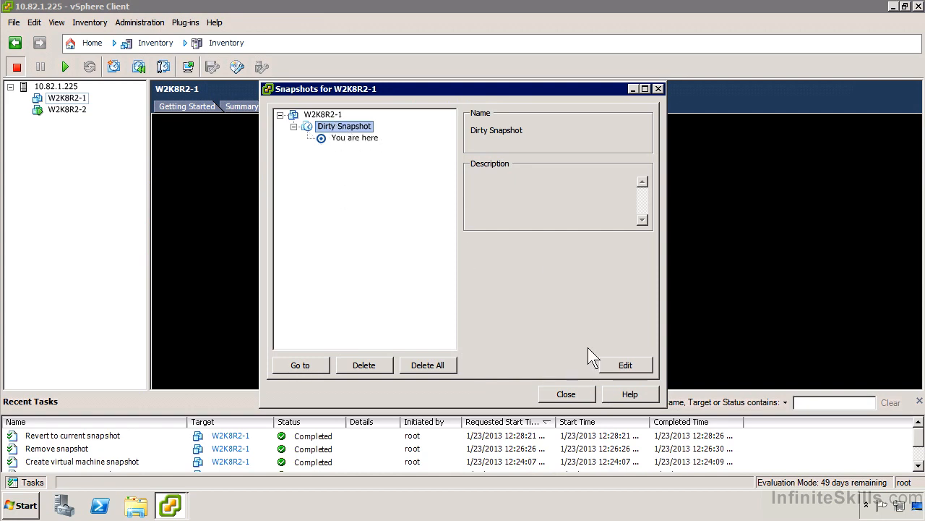
pyautogui.click(568, 394)
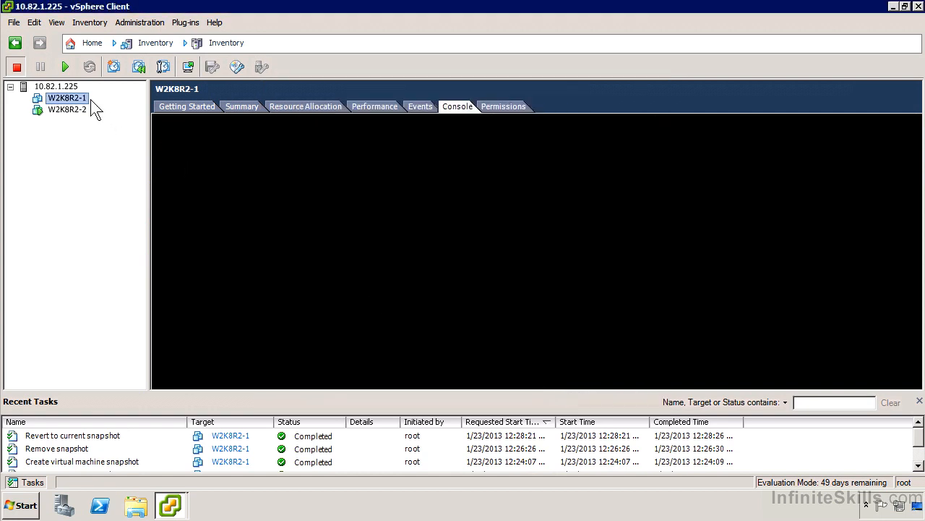
pyautogui.rightClick(74, 113)
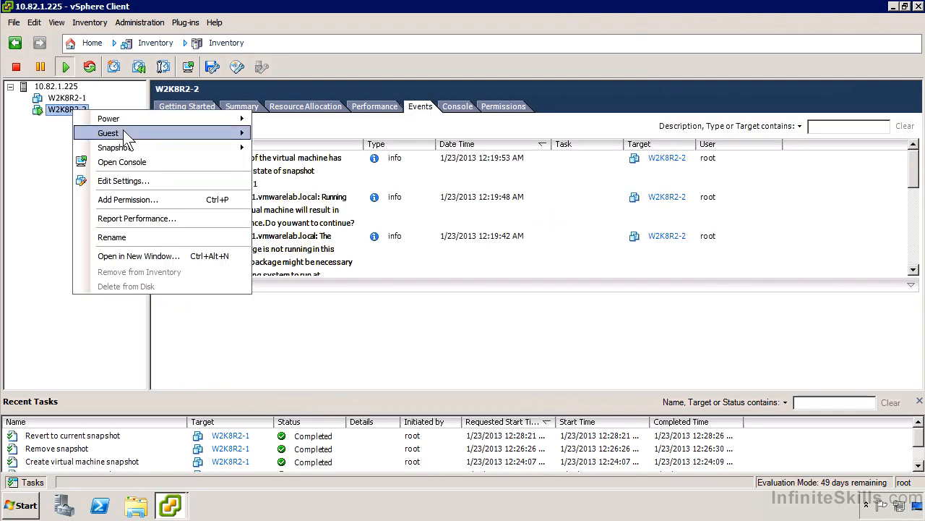
pyautogui.moveTo(153, 148)
pyautogui.click(339, 177)
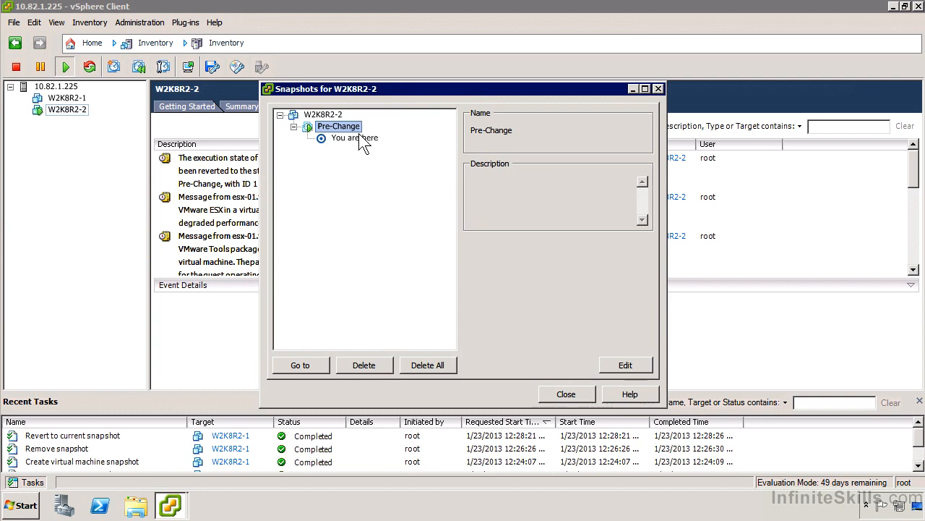
pyautogui.click(563, 394)
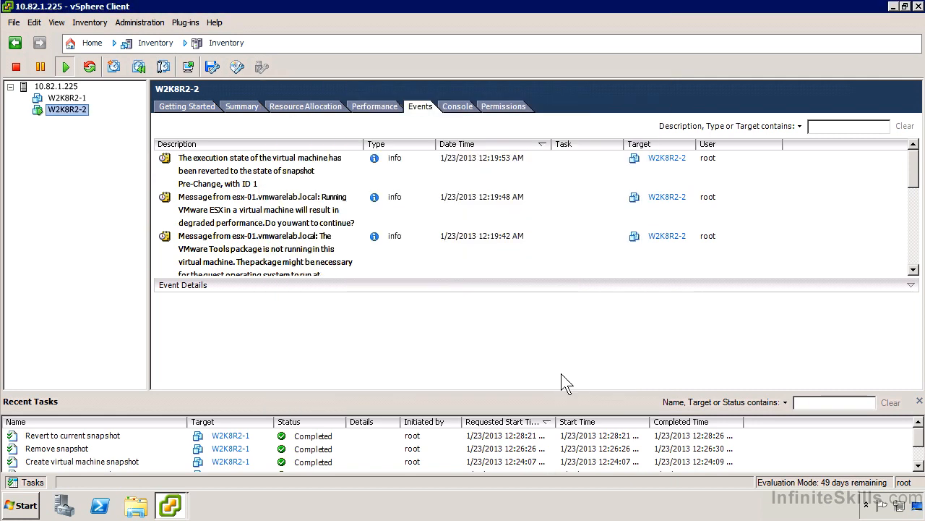
# - Open the console of W2K8R2-2 in its own window and bring that window to the front
pyautogui.click(455, 108)
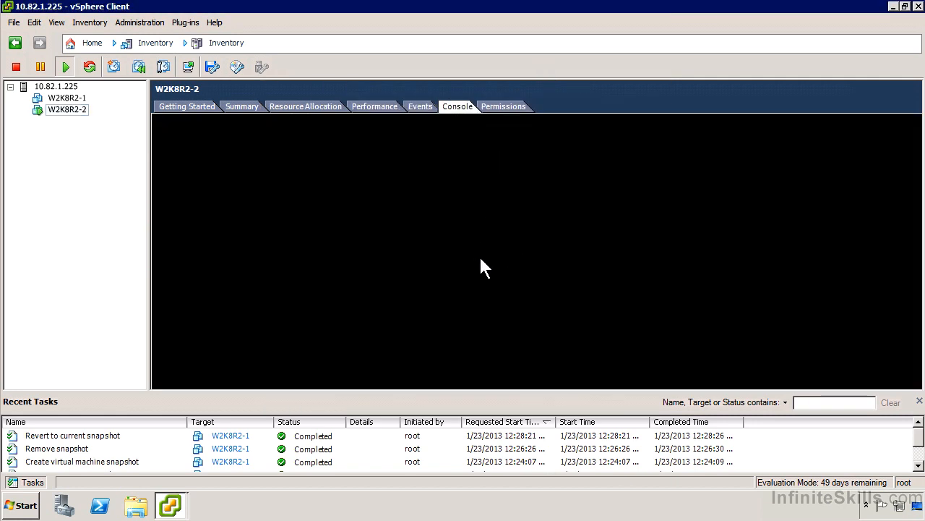
pyautogui.rightClick(67, 122)
pyautogui.click(174, 163)
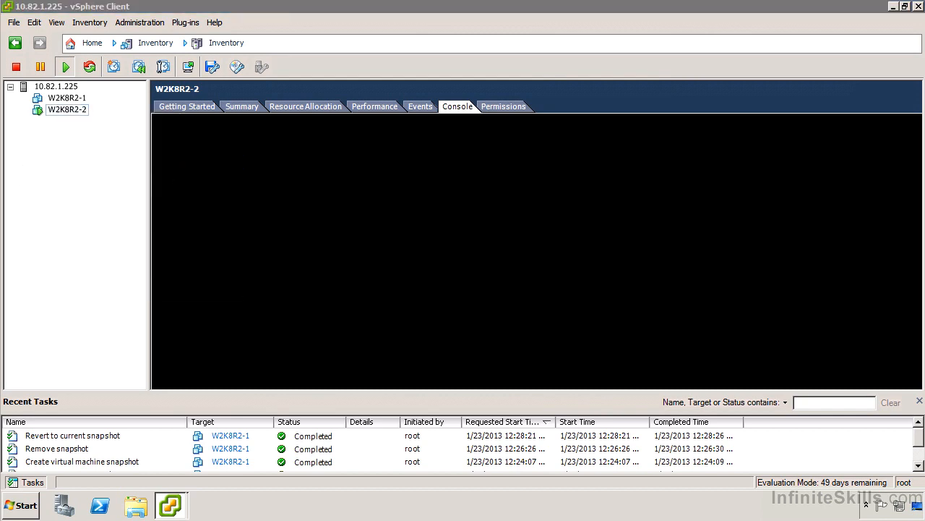
pyautogui.click(171, 505)
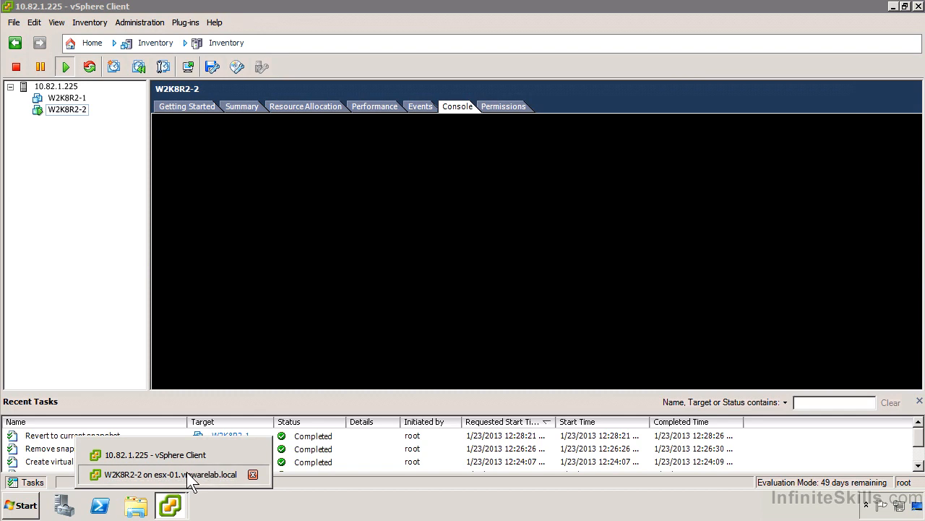
pyautogui.click(186, 475)
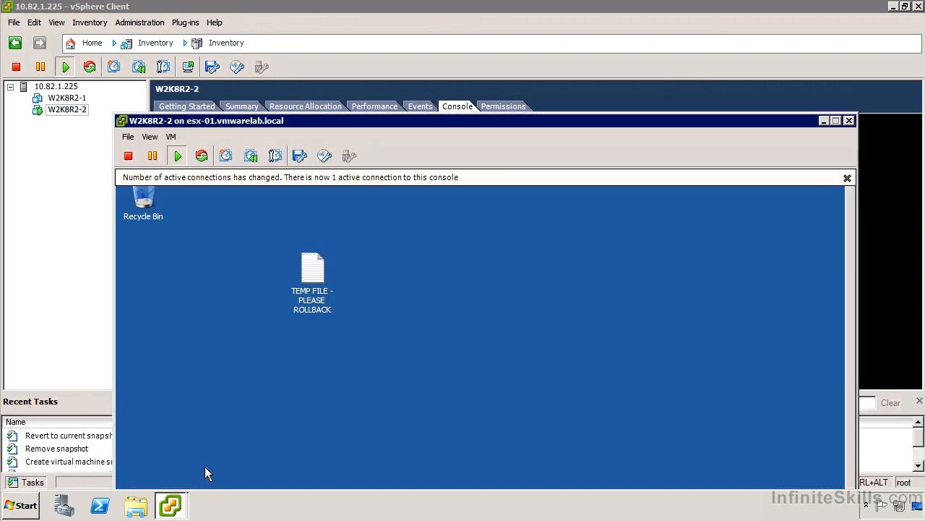
# - Revert W2K8R2-2 to its current snapshot from the console window, then close that window
pyautogui.click(172, 139)
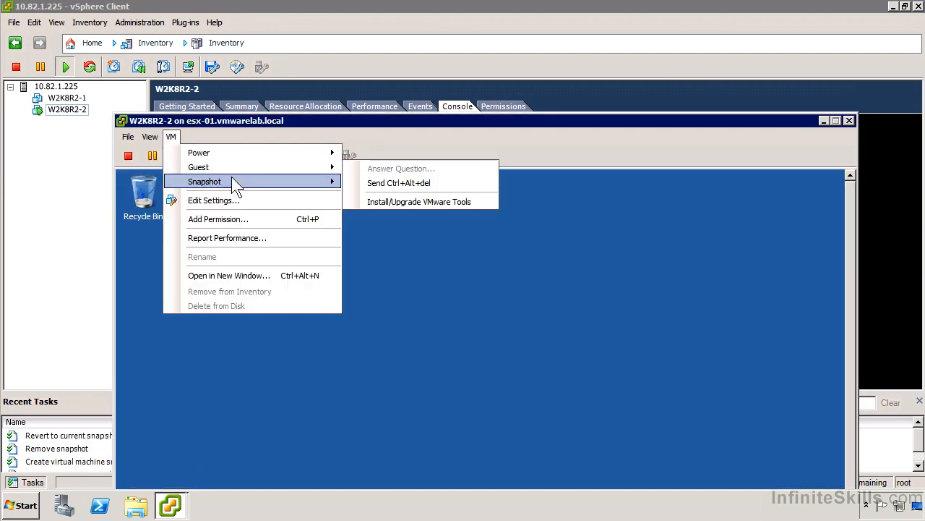
pyautogui.moveTo(246, 181)
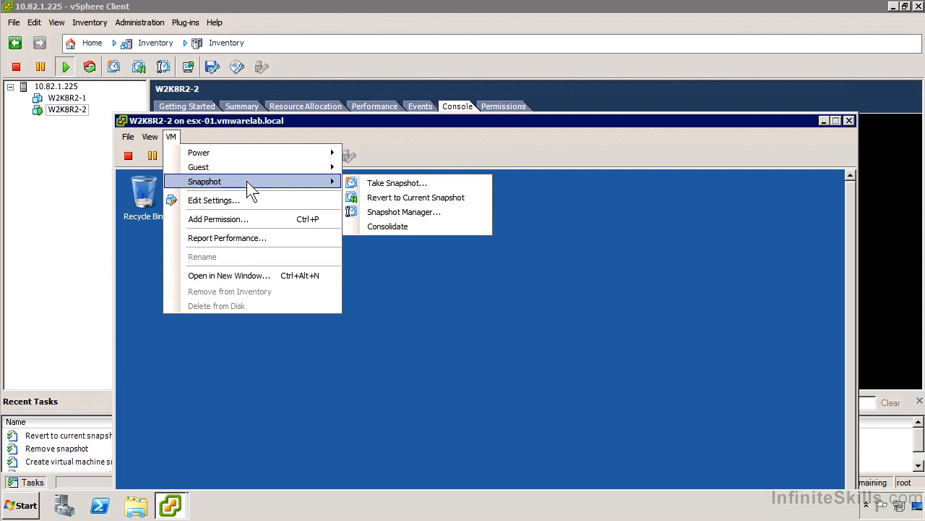
pyautogui.click(444, 199)
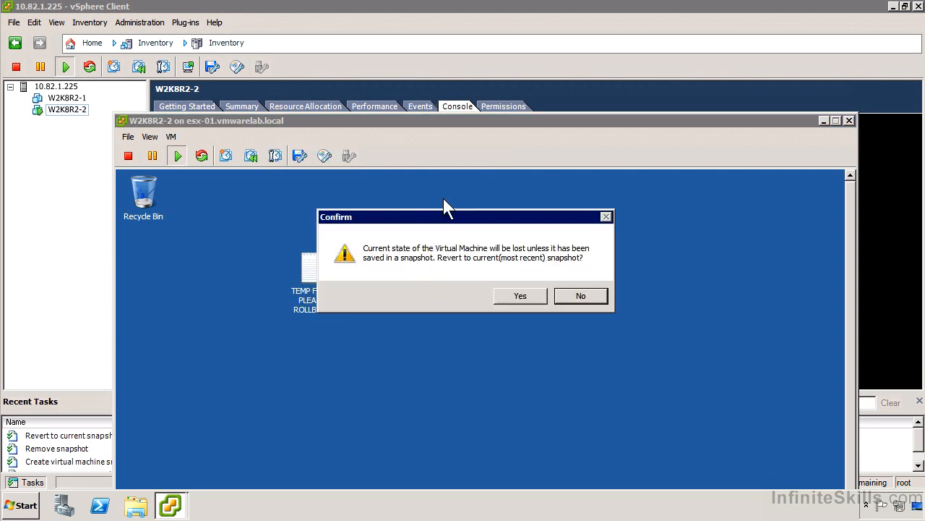
pyautogui.click(520, 297)
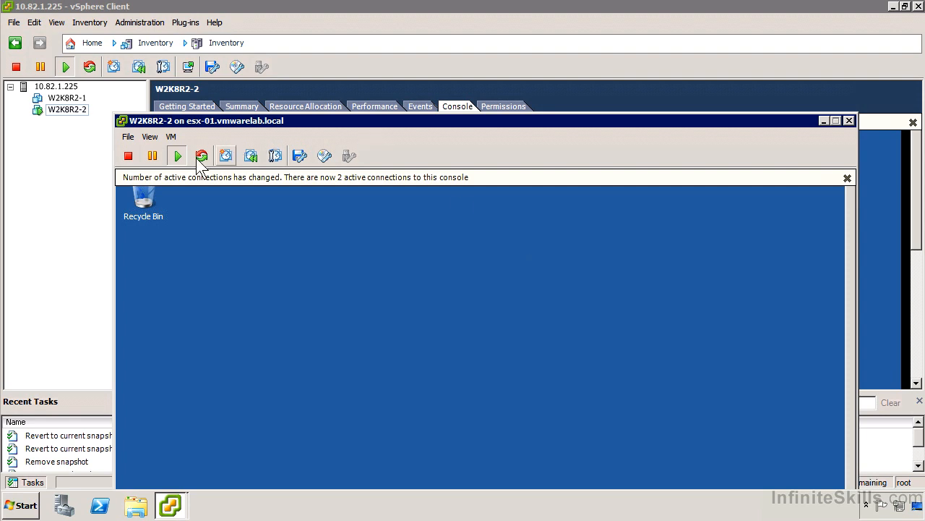
pyautogui.doubleClick(123, 121)
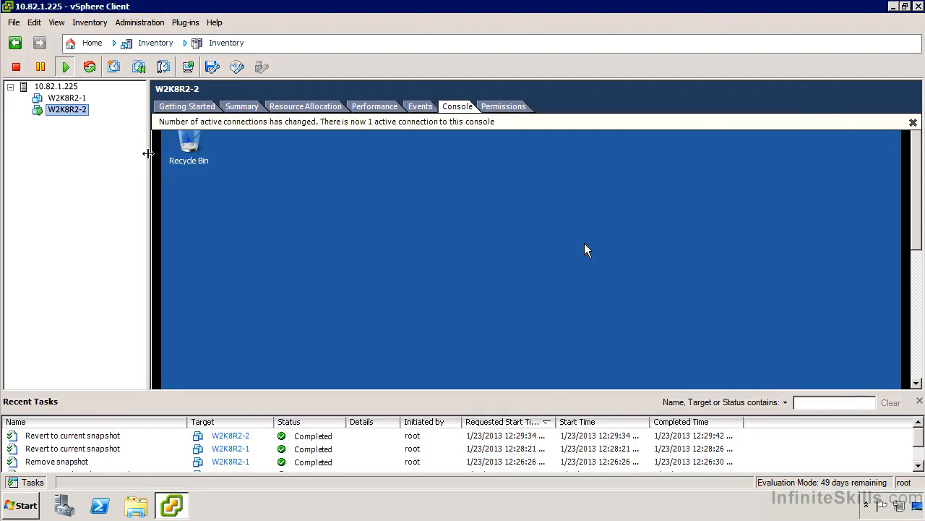